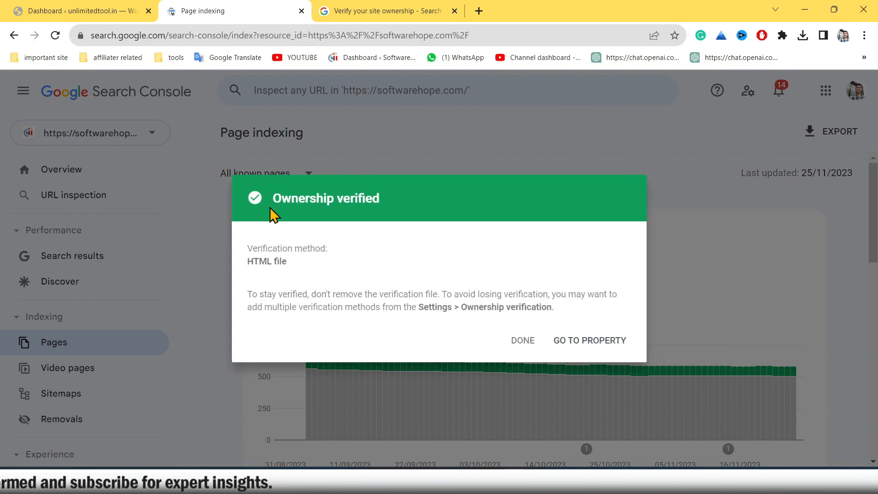
Review the ownership verification details, go to the unlimitedtool.in property, and check the list of properties.
drag(272, 199, 403, 203)
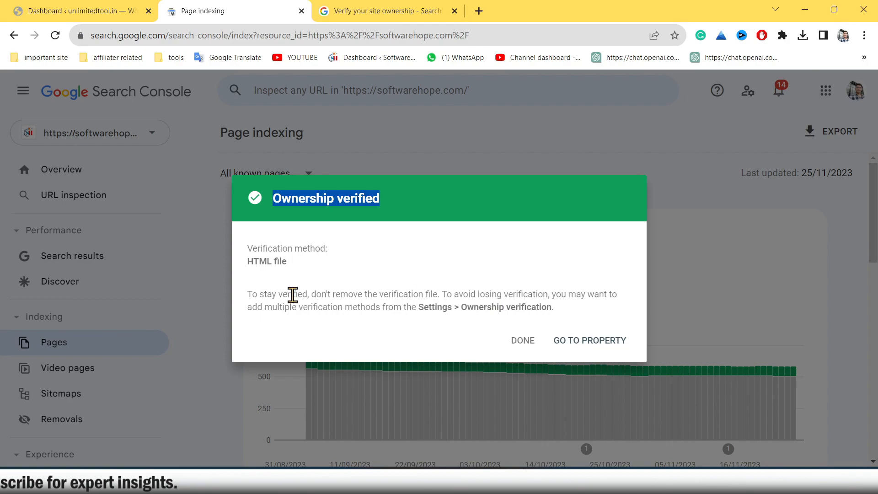
drag(247, 269, 320, 265)
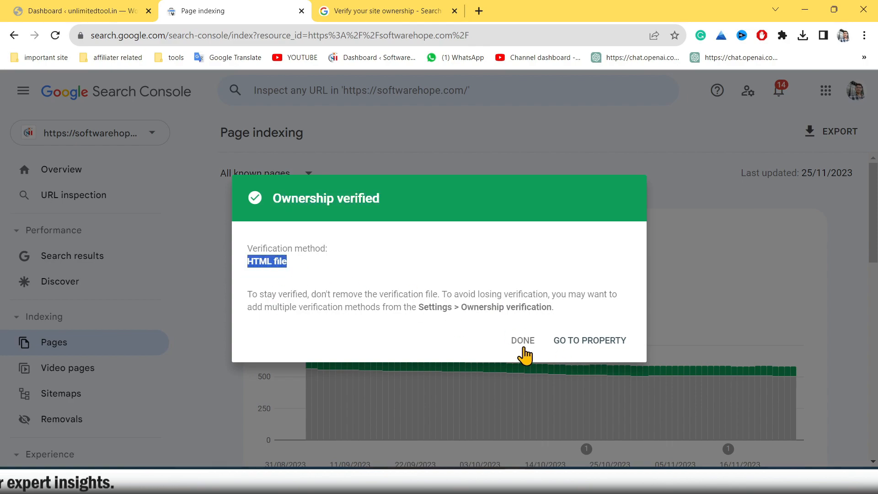
click(593, 348)
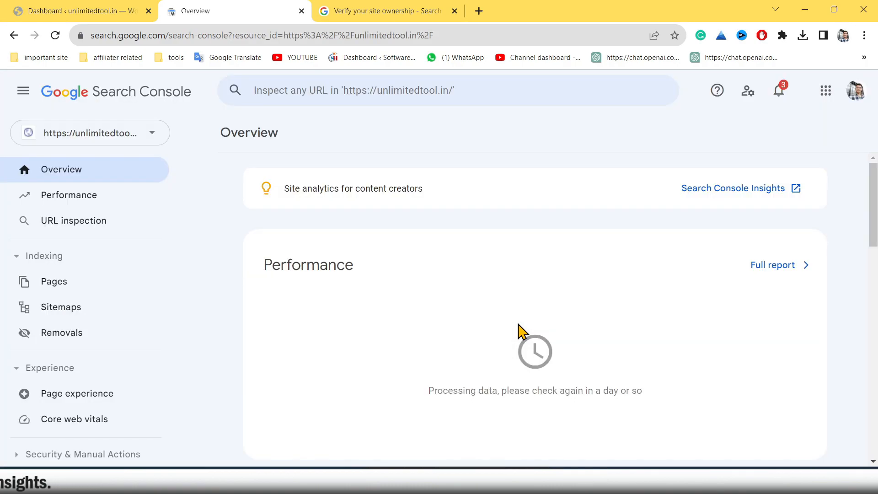
click(151, 132)
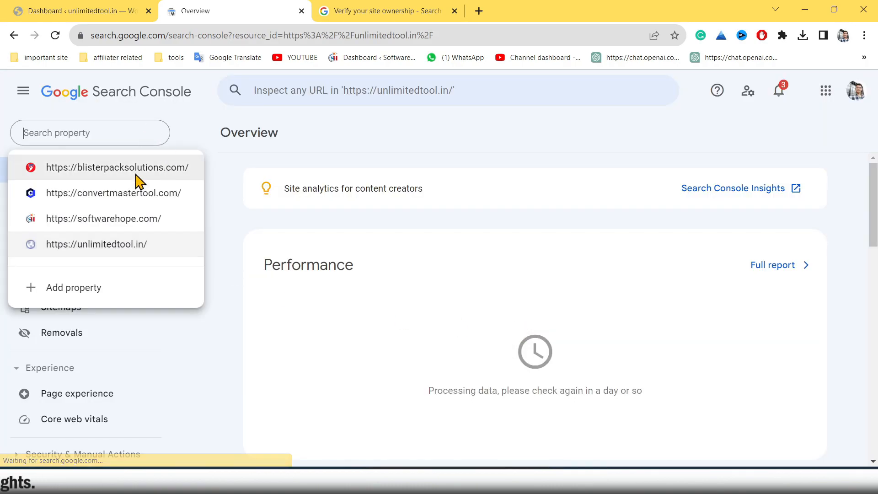
click(350, 314)
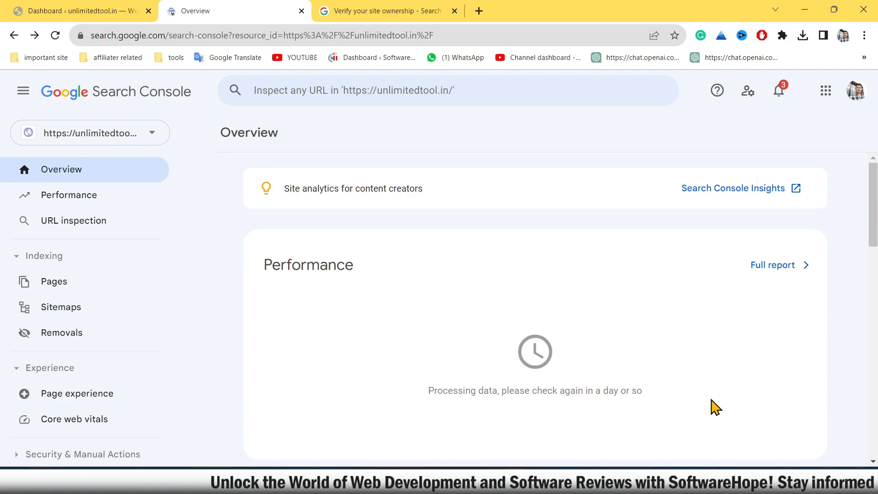
Switch to the WordPress dashboard and search for "site kit" among the plugins available to add.
click(87, 11)
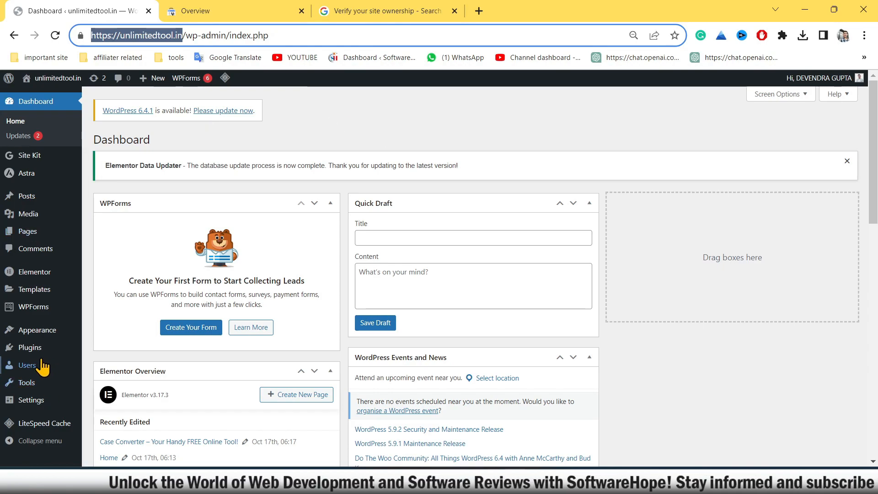
click(54, 351)
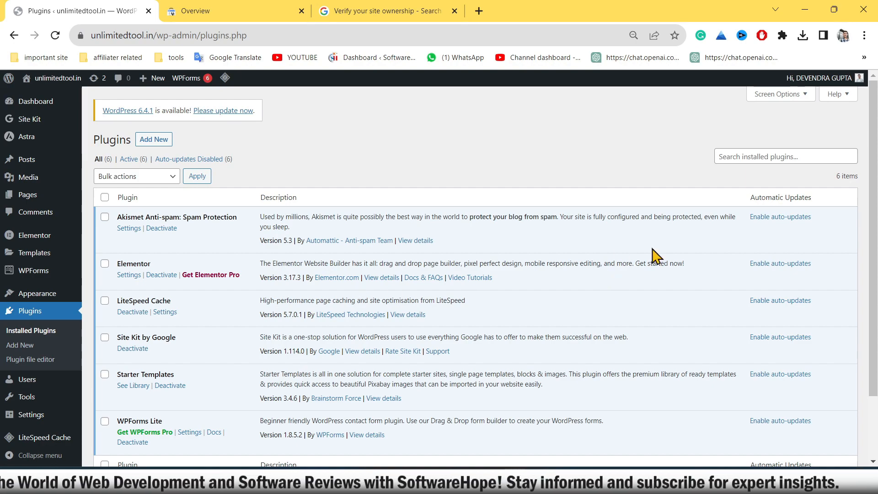
click(149, 146)
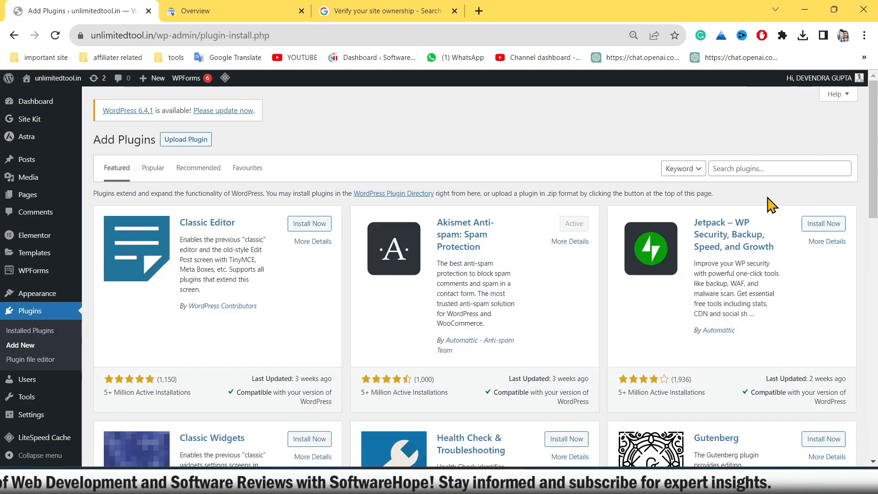
click(771, 170)
text(site kit)
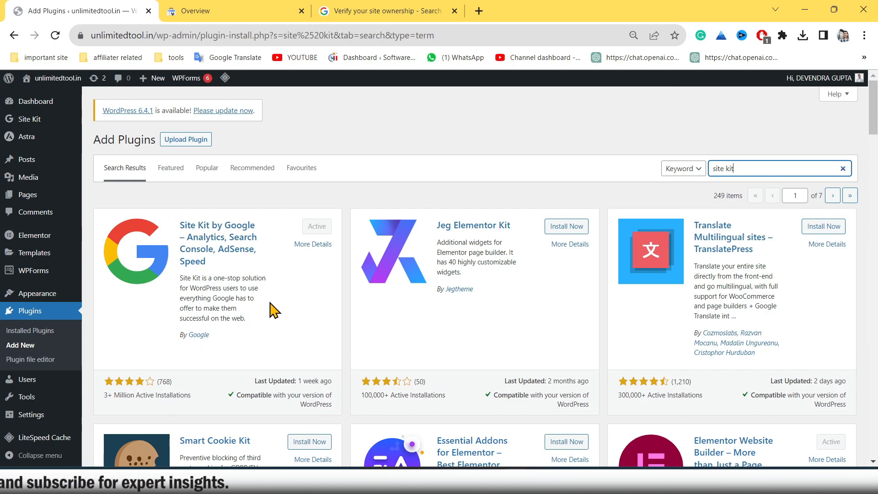
Open the Site Kit setup page in WordPress, checking the Search Console overview of the site.
click(27, 120)
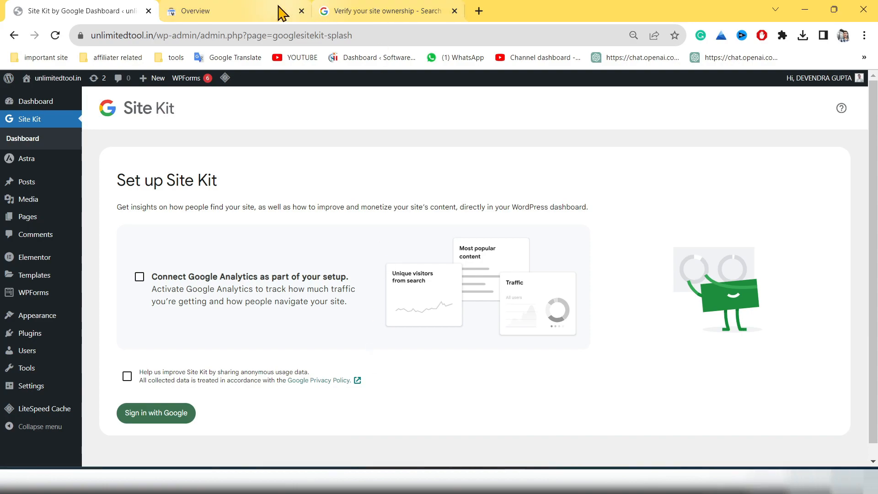
click(241, 11)
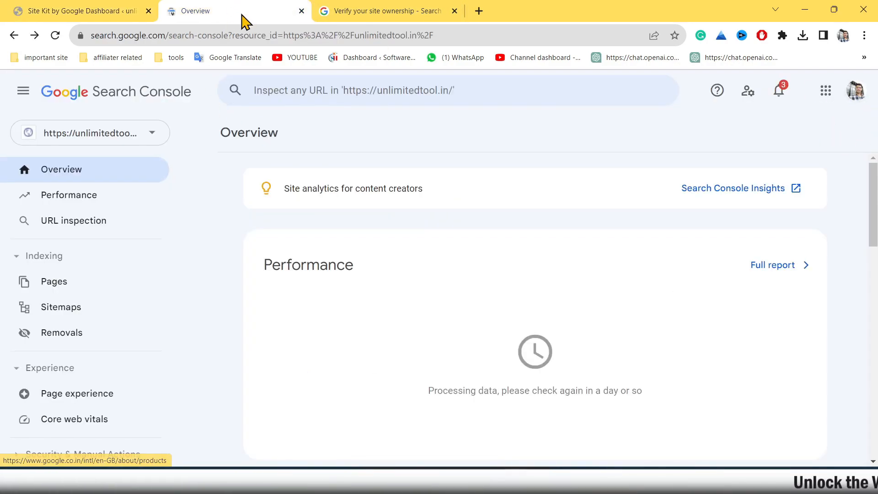
click(8, 11)
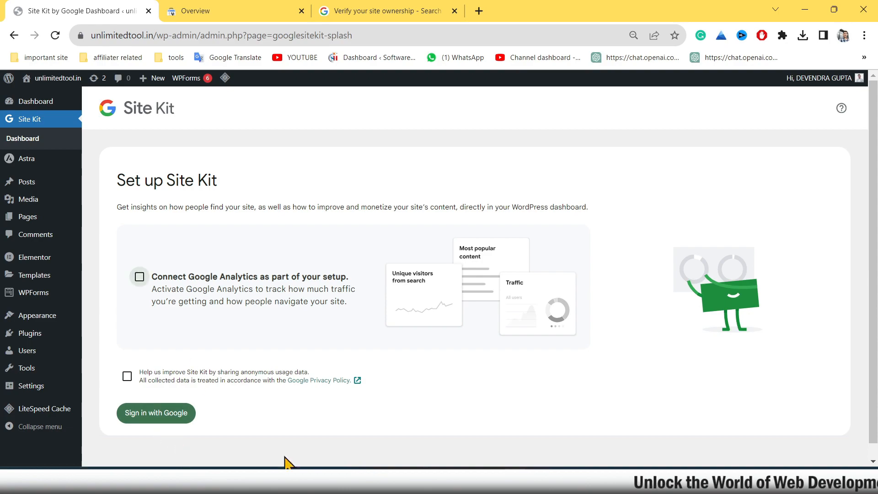
Include Google Analytics in the Site Kit setup, sign in with the Google account, and allow the requested access.
click(137, 283)
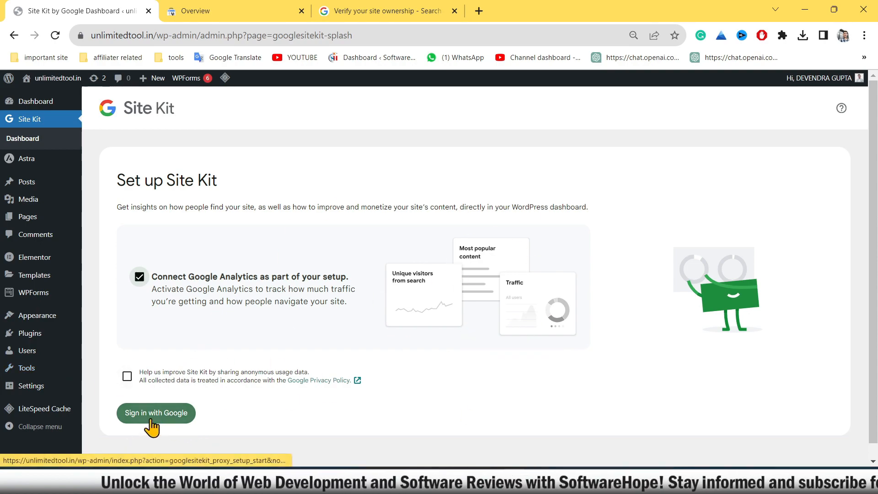
click(177, 416)
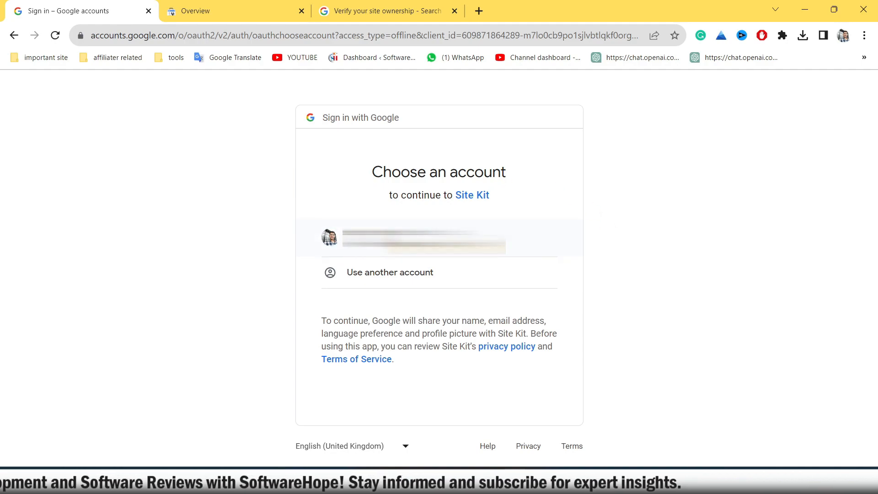
click(449, 247)
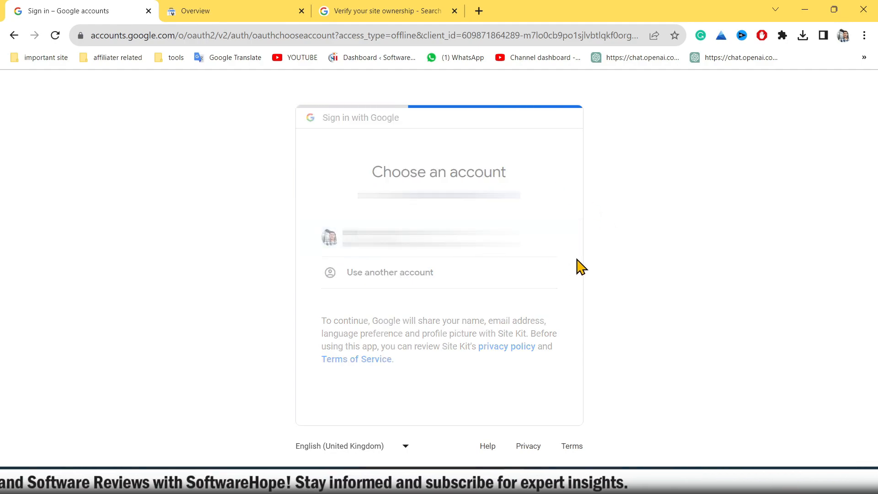
click(510, 428)
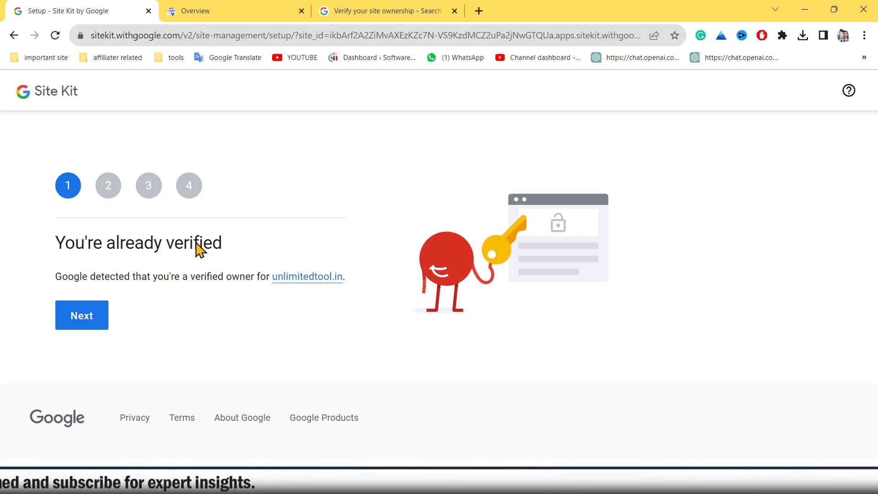
Continue the Site Kit setup from ownership verification to its third stage and read the Search Console message.
click(90, 320)
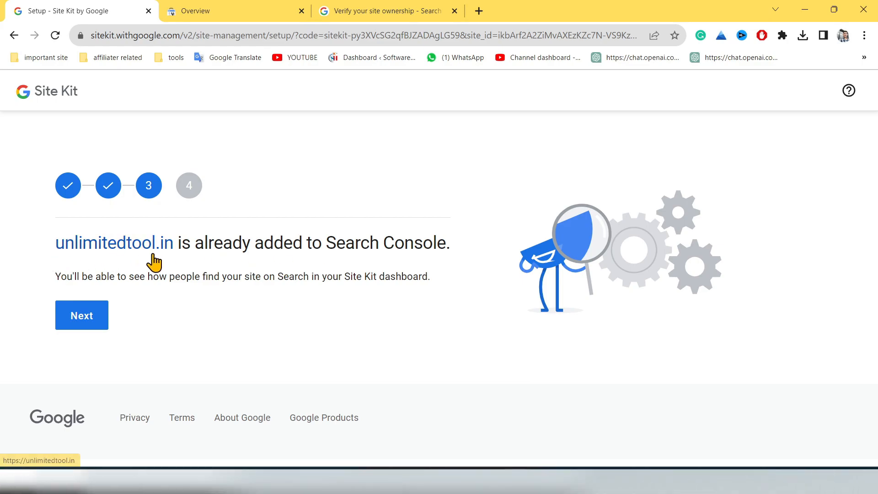
drag(182, 241, 448, 241)
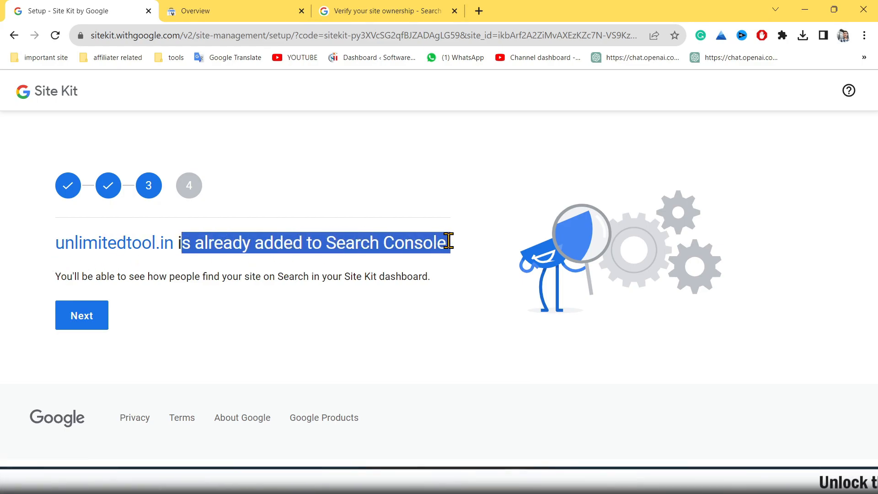
click(424, 343)
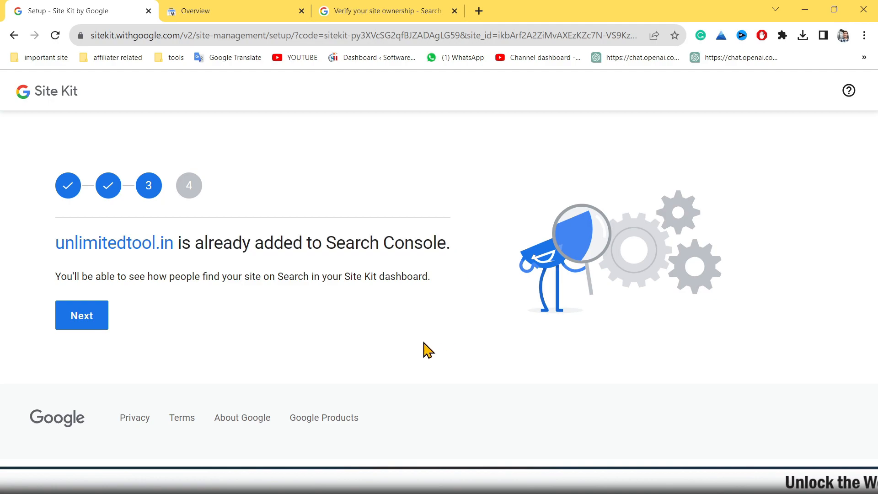
Close the "Verify your site ownership" help page and return to the Site Kit setup.
click(411, 9)
click(454, 10)
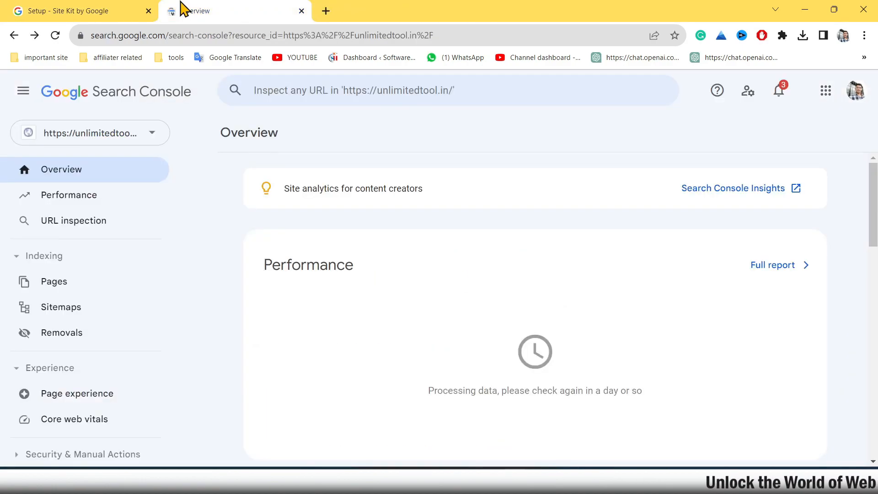
click(94, 9)
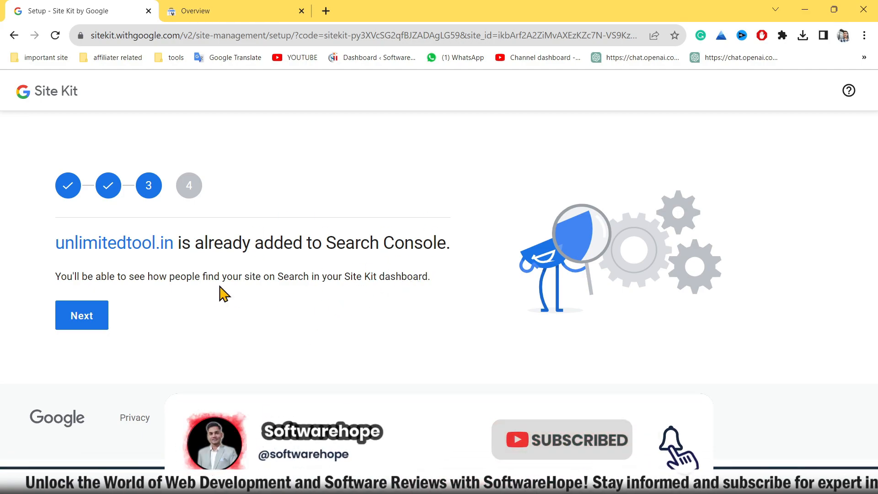
Advance the Site Kit setup through the Search Console and Analytics stages and choose to set up a new Analytics account.
click(68, 324)
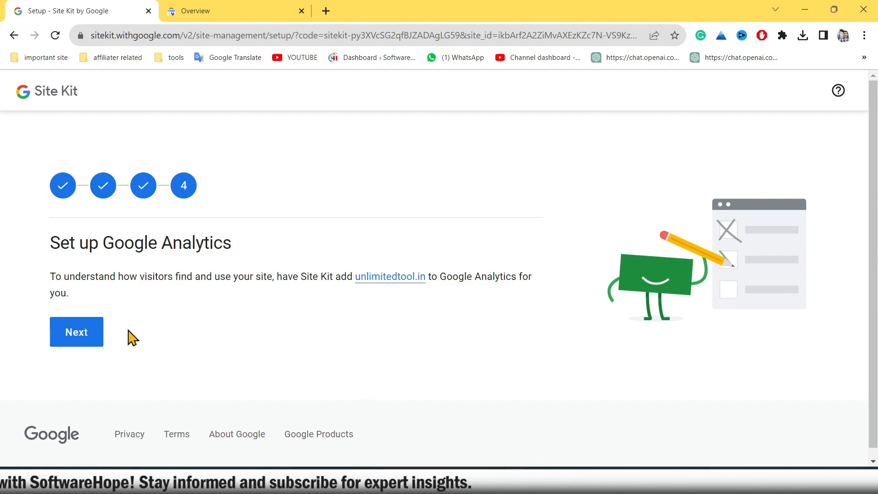
click(70, 340)
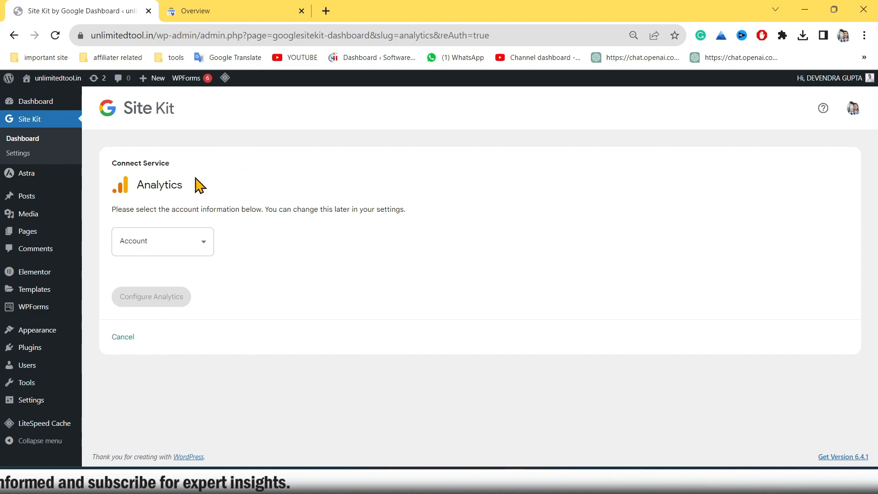
click(213, 248)
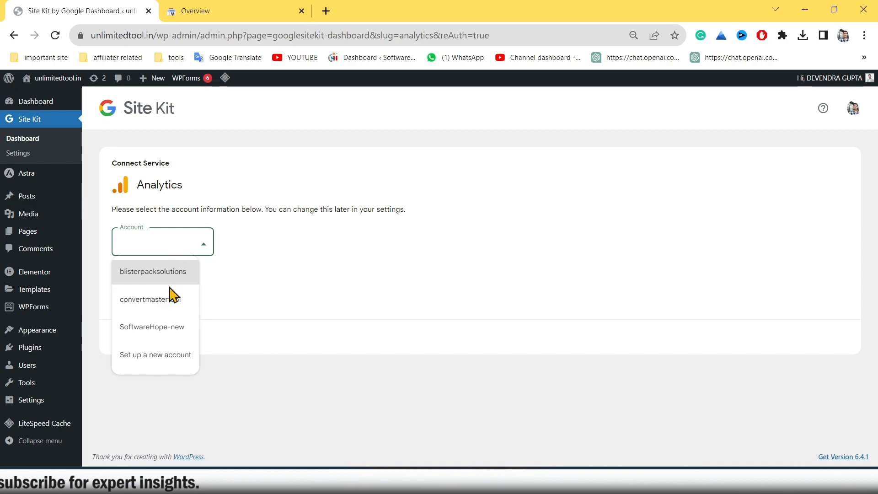
click(401, 288)
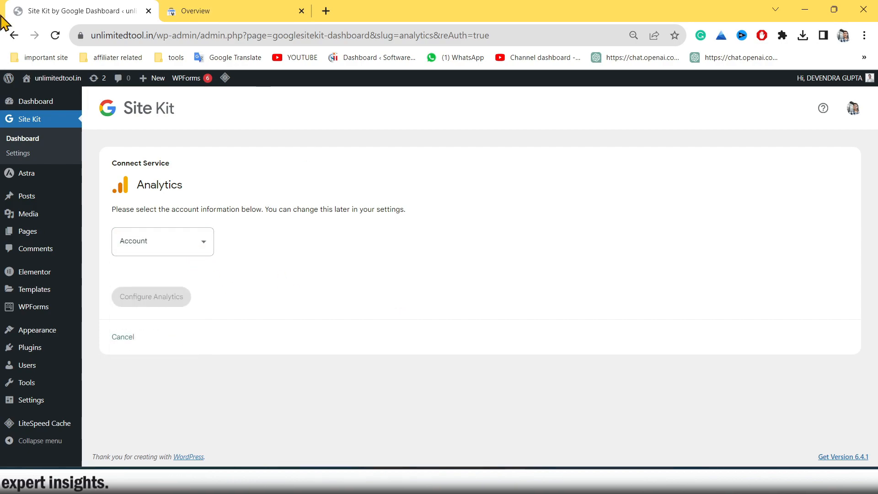
click(181, 242)
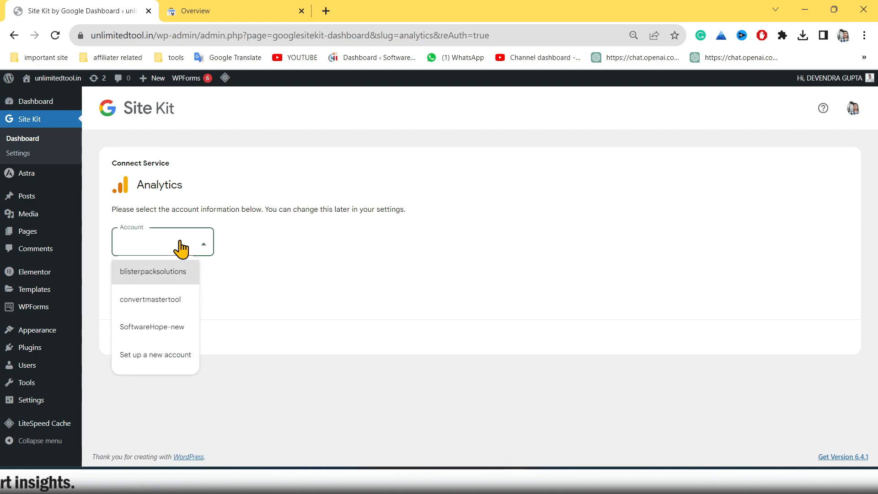
click(176, 356)
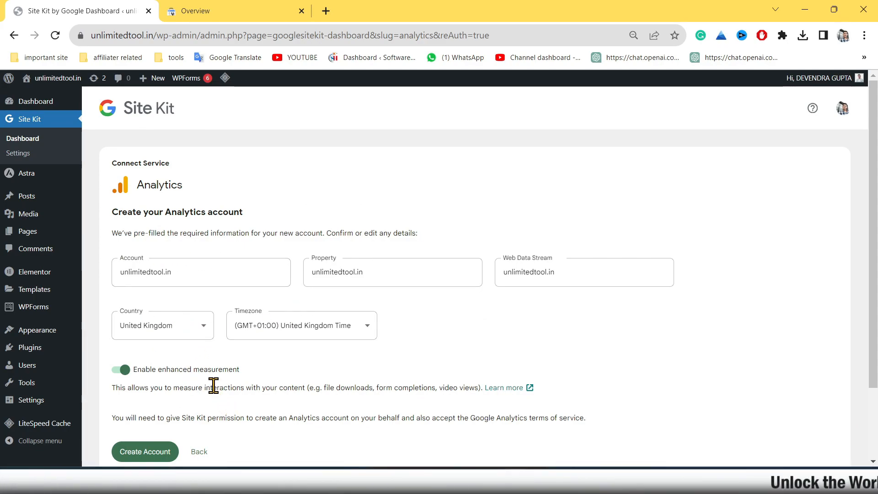
Set the new Analytics account's country to United States and check the prefilled account and property names.
click(196, 337)
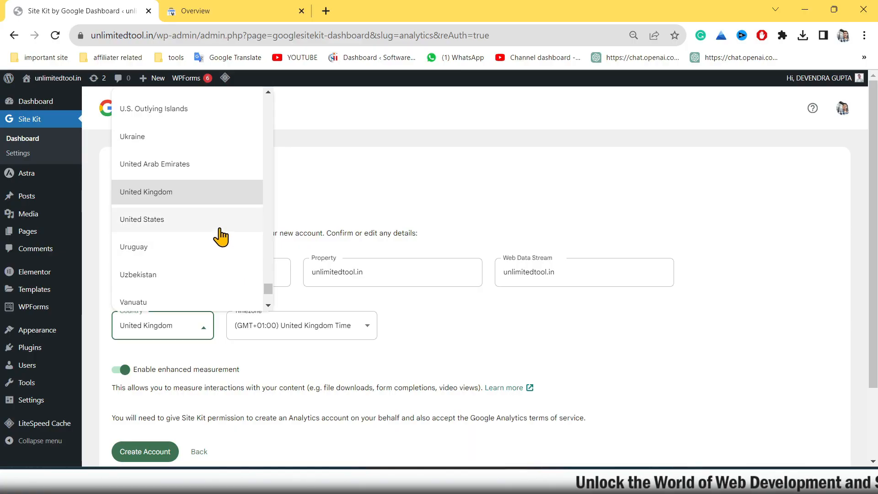
click(218, 229)
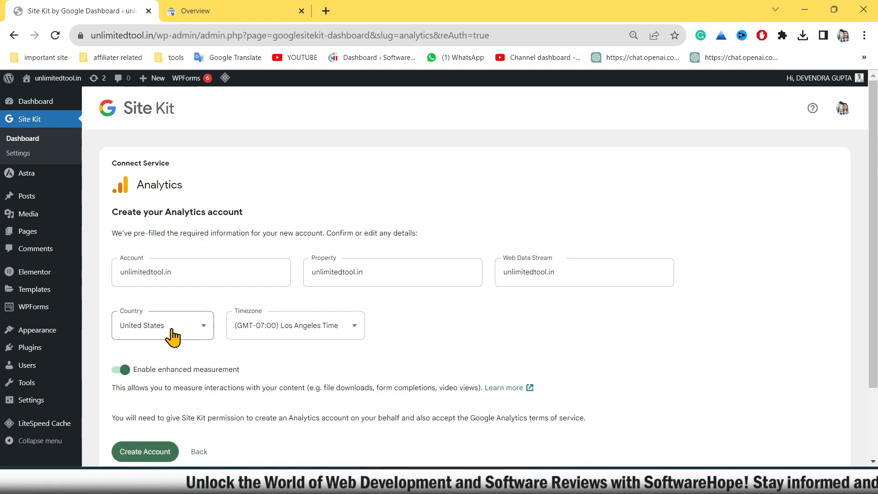
click(188, 265)
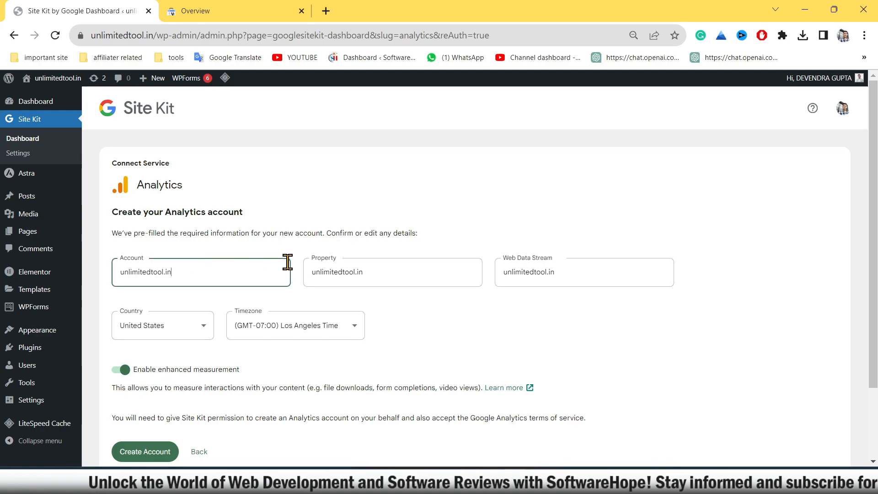
click(395, 275)
click(629, 356)
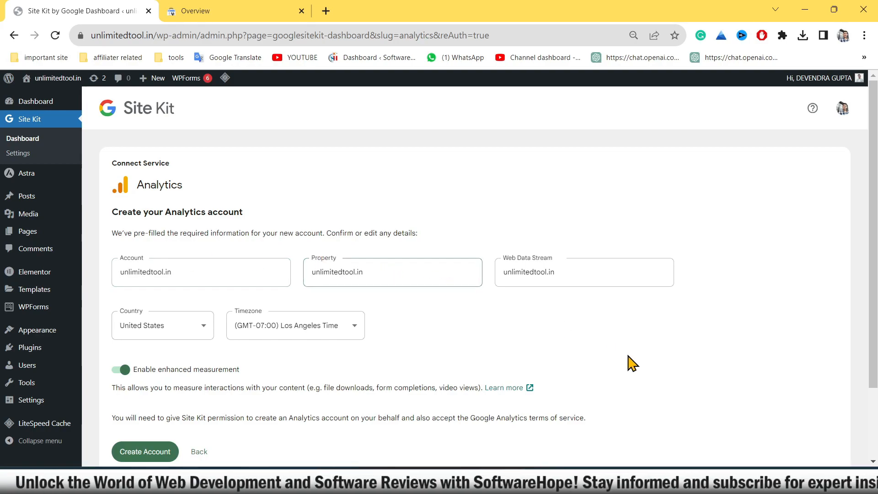
click(202, 273)
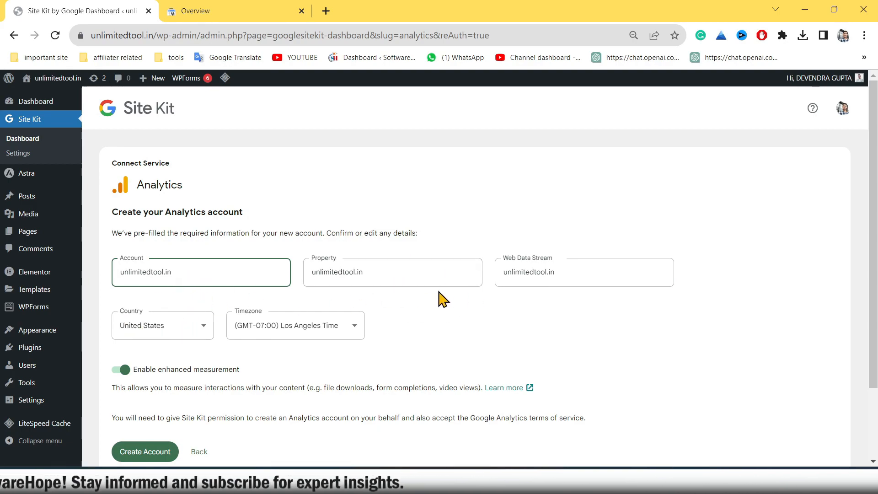
Create the prefilled Analytics account, choose the Google account, and grant Site Kit the additional access it requests.
click(150, 452)
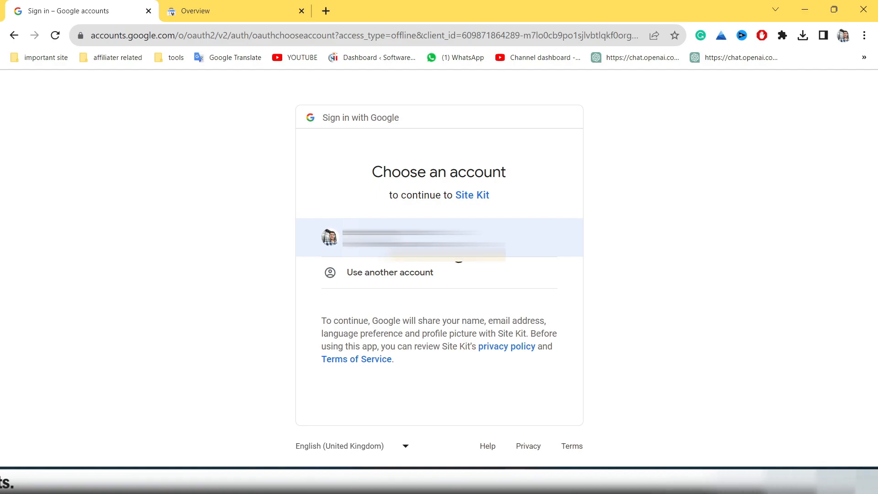
click(348, 237)
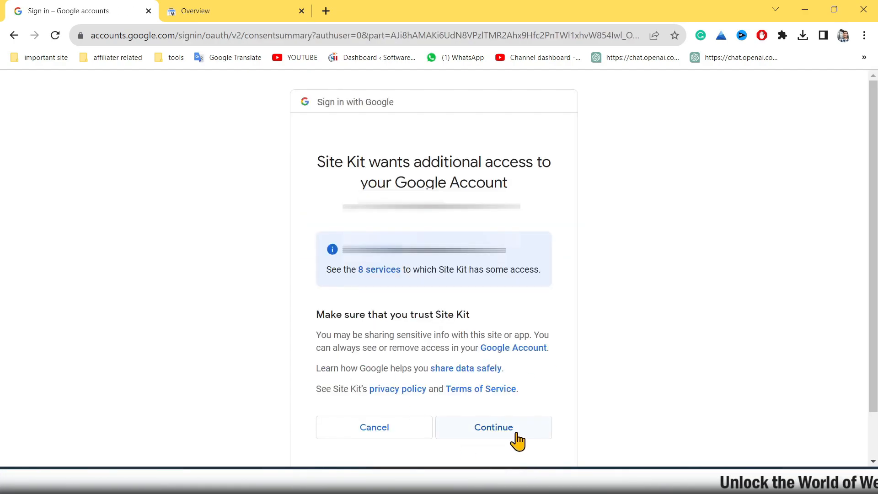
drag(324, 275, 543, 287)
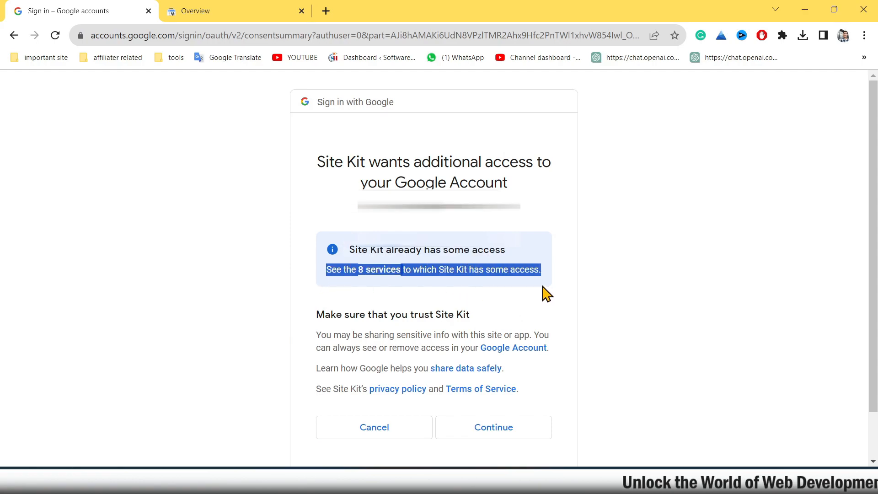
click(542, 303)
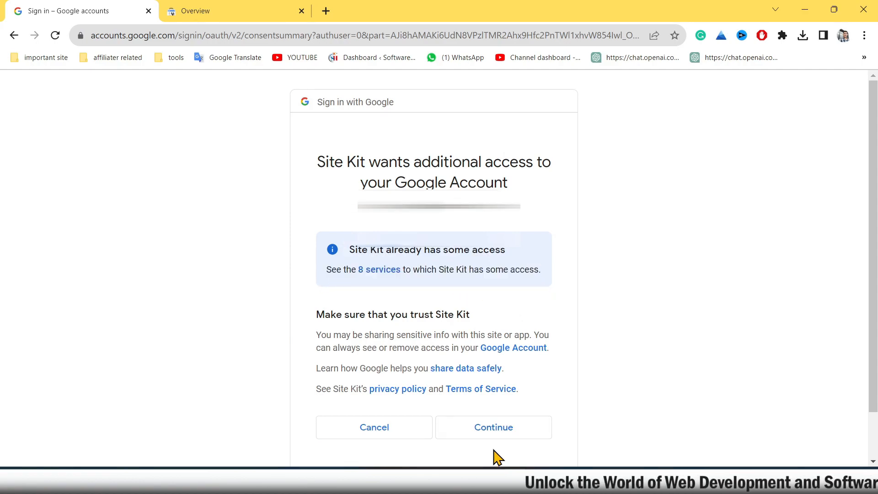
click(493, 436)
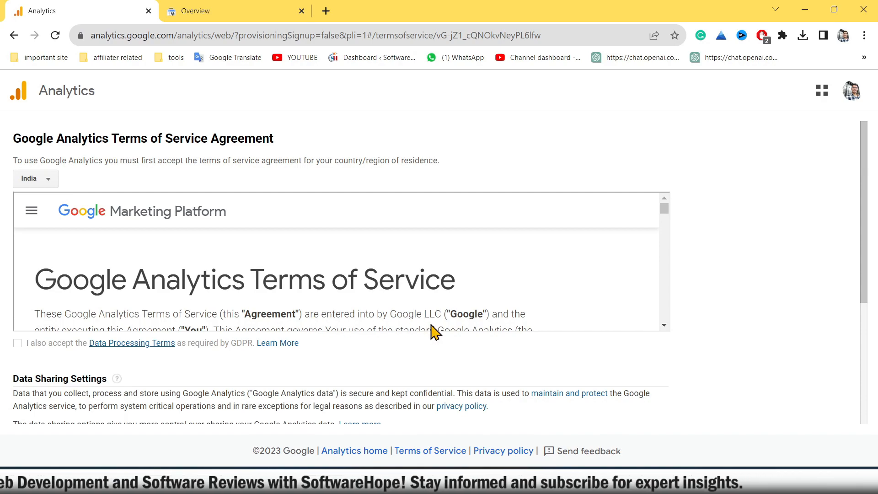
Accept the Google Analytics Terms of Service Agreement with the GDPR Data Processing Terms option unticked.
scroll(153, 327, down, 1)
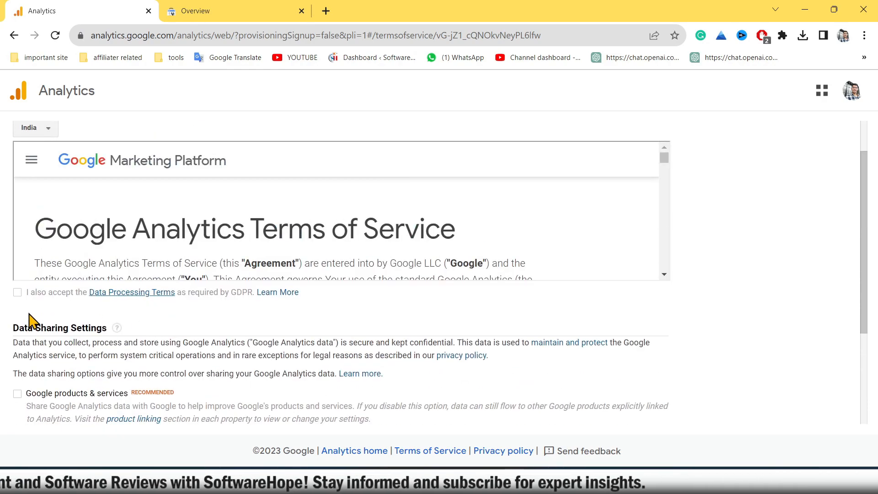
click(18, 293)
scroll(226, 322, down, 3)
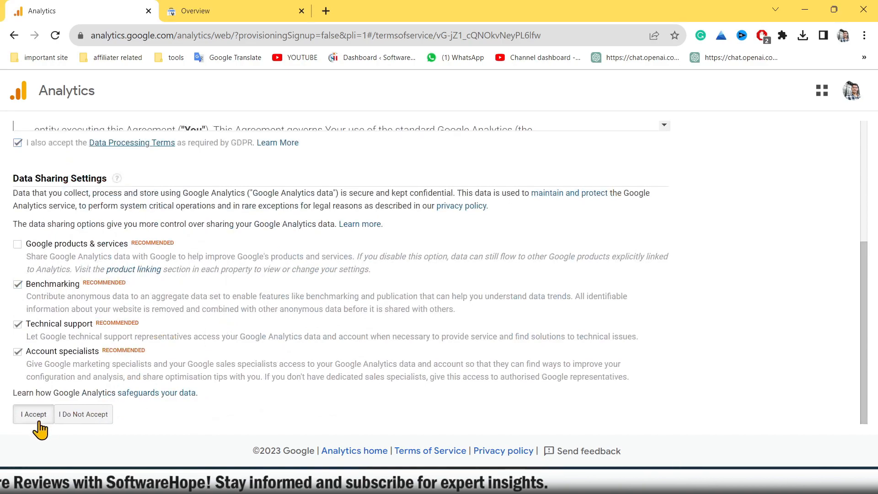
click(17, 143)
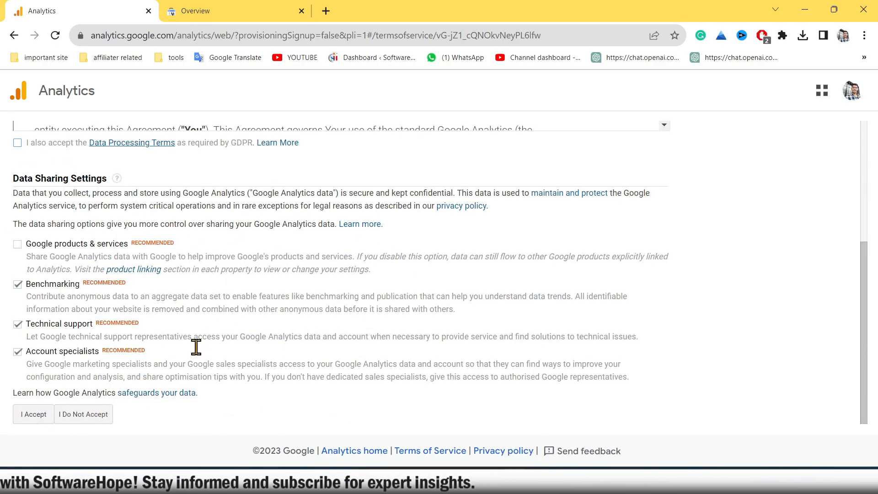
click(29, 418)
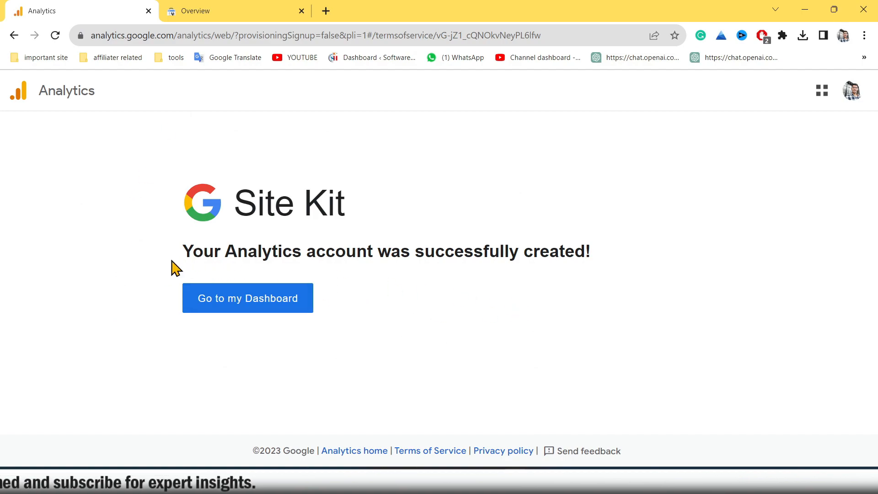
Read the account creation message, go to the Site Kit dashboard, and dismiss the Analytics setup congratulations notice.
drag(172, 261, 610, 255)
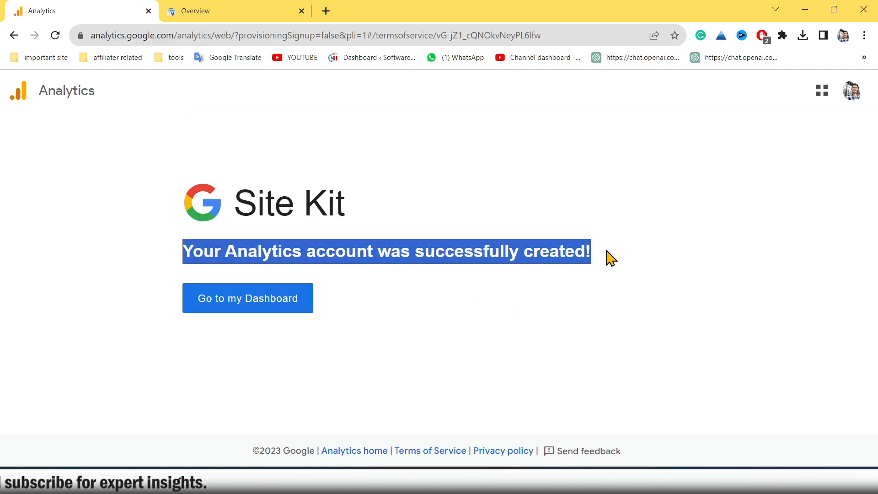
click(615, 342)
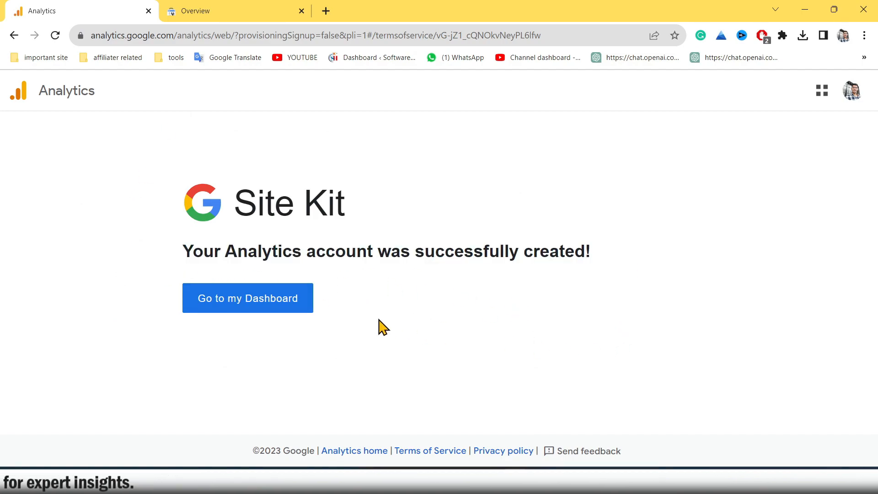
click(266, 313)
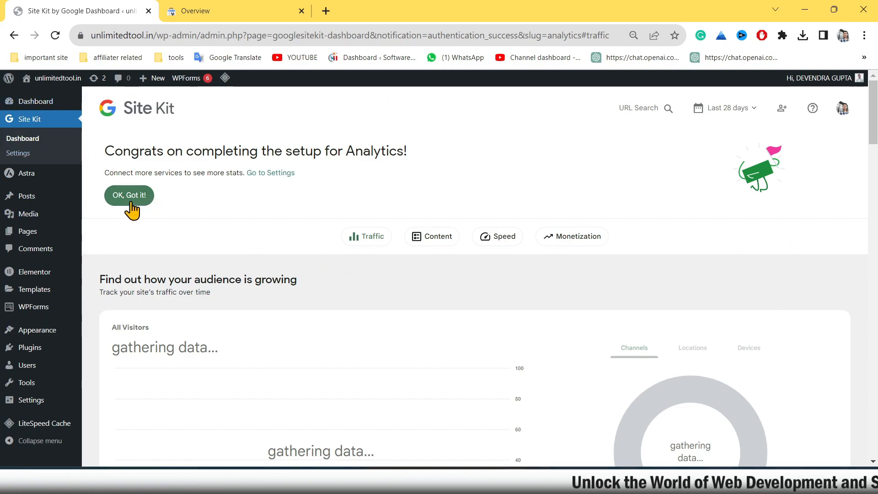
drag(99, 156, 416, 160)
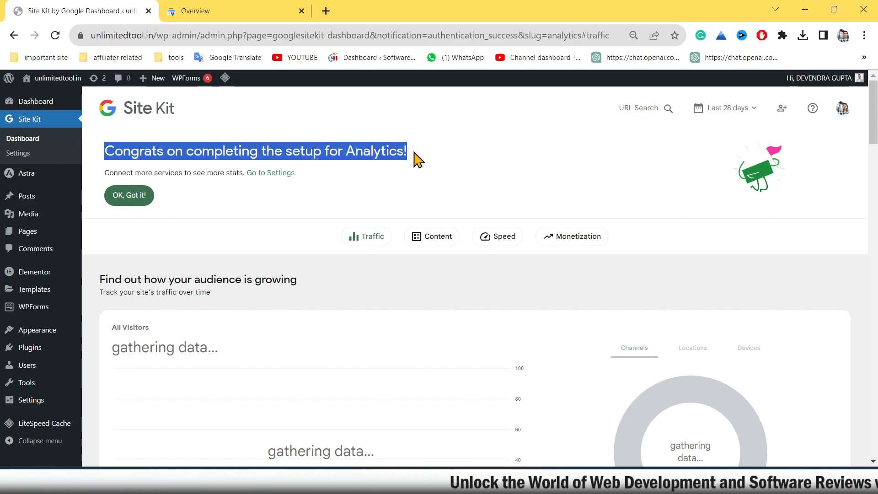
click(129, 195)
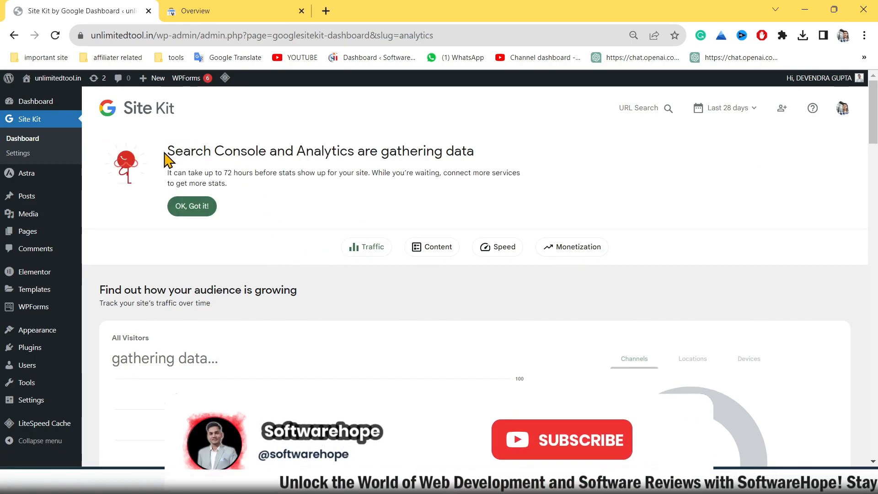
Read the data-gathering notice and examine the visitor, search traffic and content sections of the Site Kit dashboard.
drag(169, 155, 523, 165)
click(334, 232)
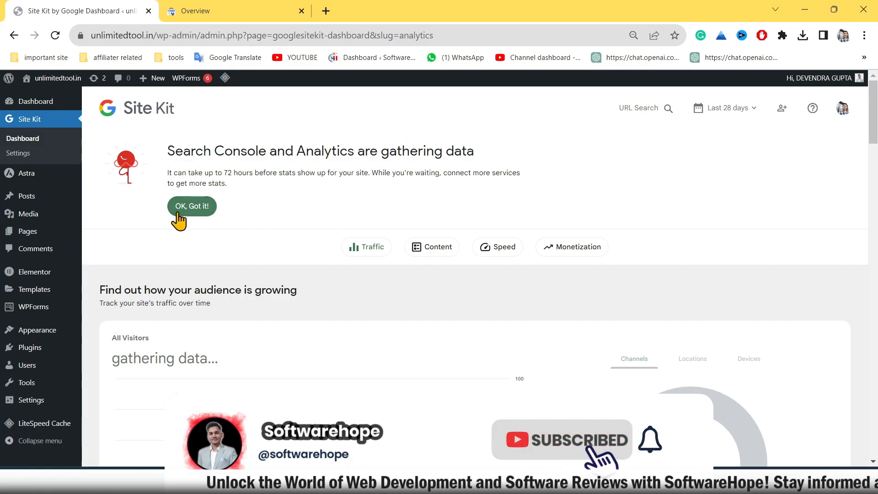
click(578, 249)
scroll(480, 353, down, 10)
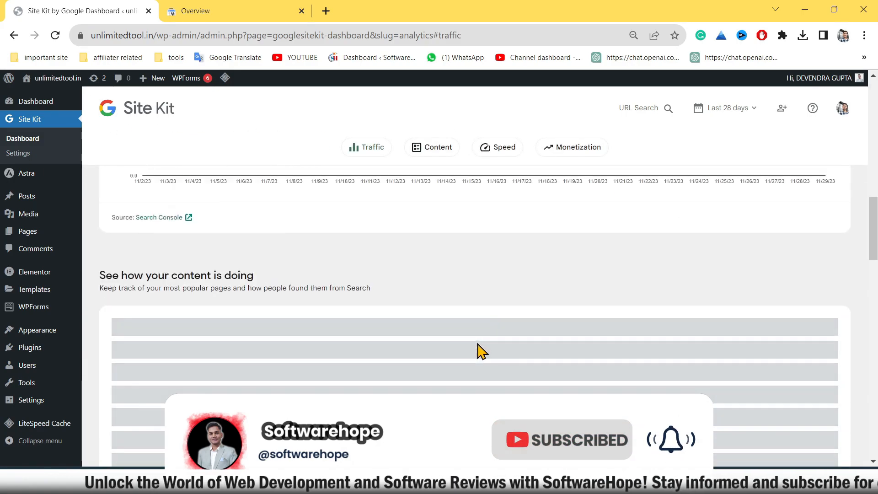
scroll(486, 343, up, 7)
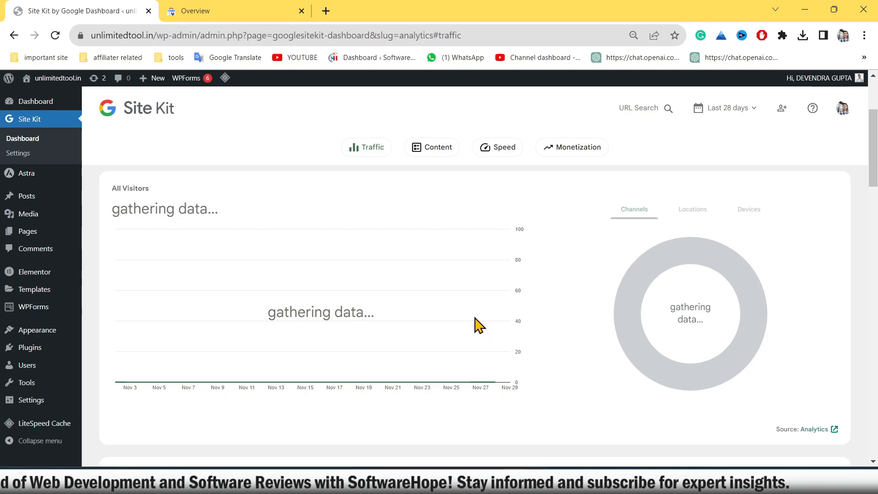
scroll(479, 325, up, 3)
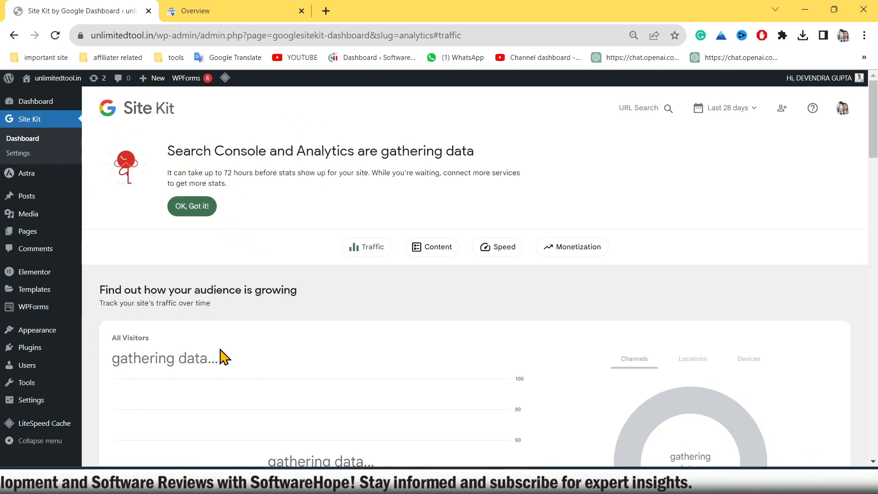
scroll(461, 338, down, 8)
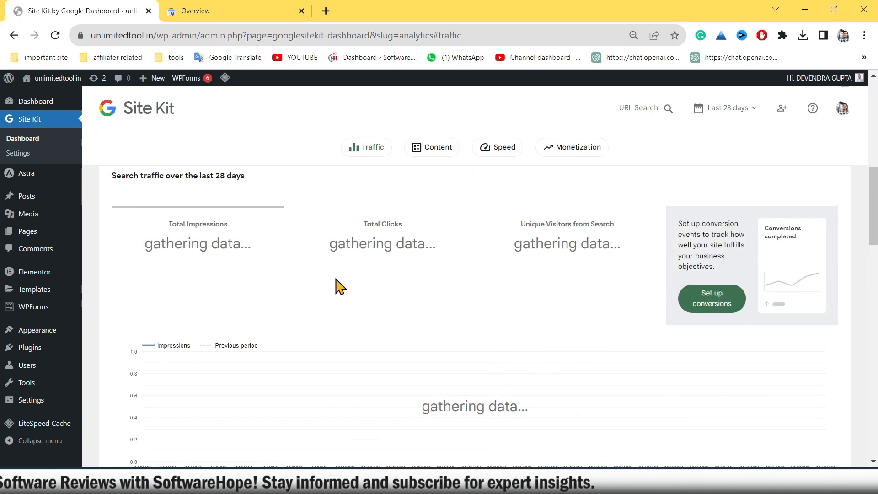
scroll(535, 402, down, 5)
scroll(535, 402, up, 15)
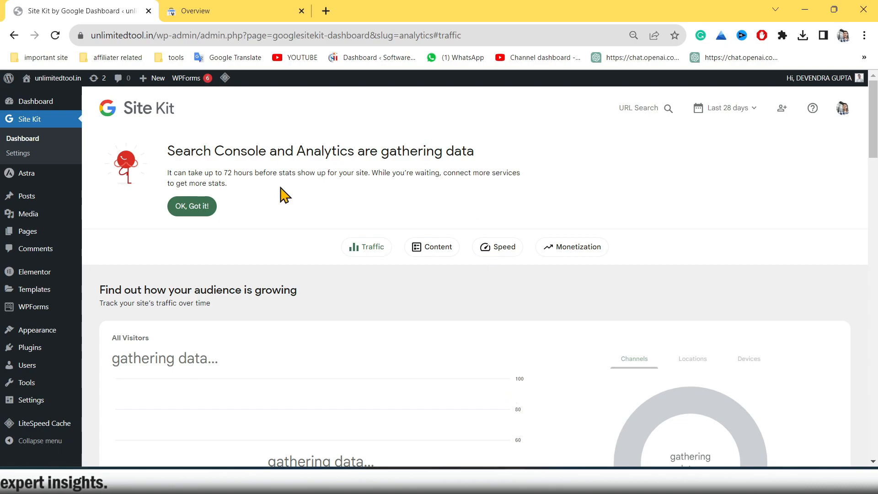
Dismiss the notice about Search Console and Analytics gathering data and look over the dashboard's traffic sections.
click(203, 220)
scroll(374, 279, down, 4)
scroll(375, 284, down, 2)
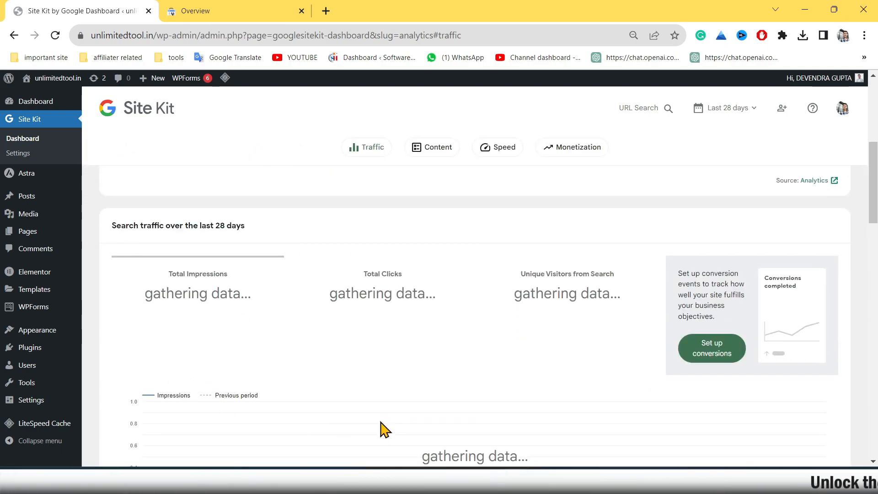
scroll(618, 370, down, 6)
scroll(563, 389, up, 12)
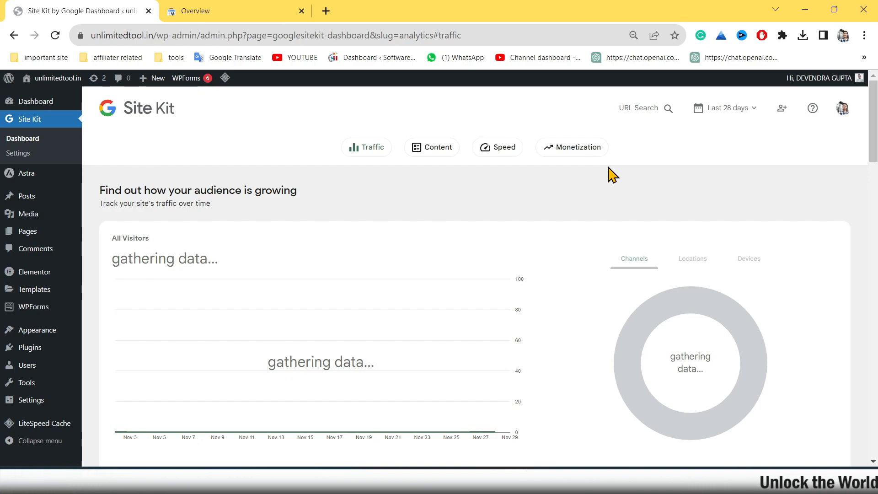
Try to connect AdSense from the dashboard's Monetization section by redoing its setup, and return from the Google account chooser to Site Kit.
click(583, 150)
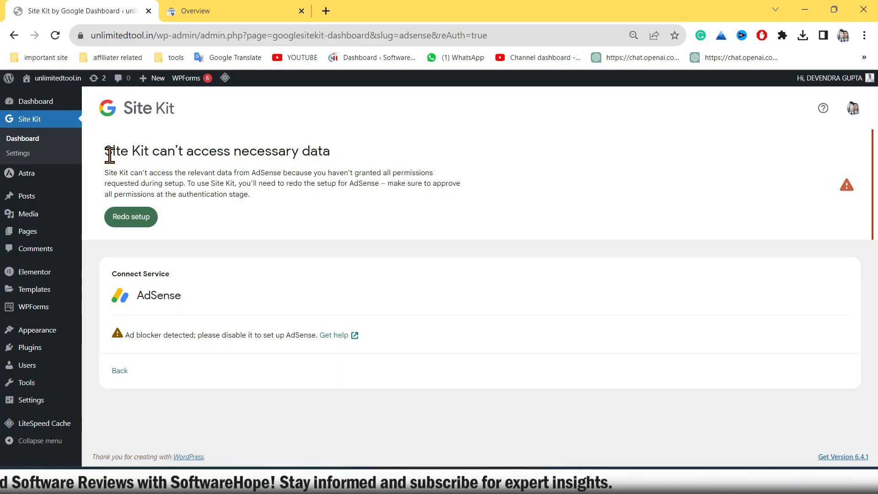
drag(105, 152, 371, 158)
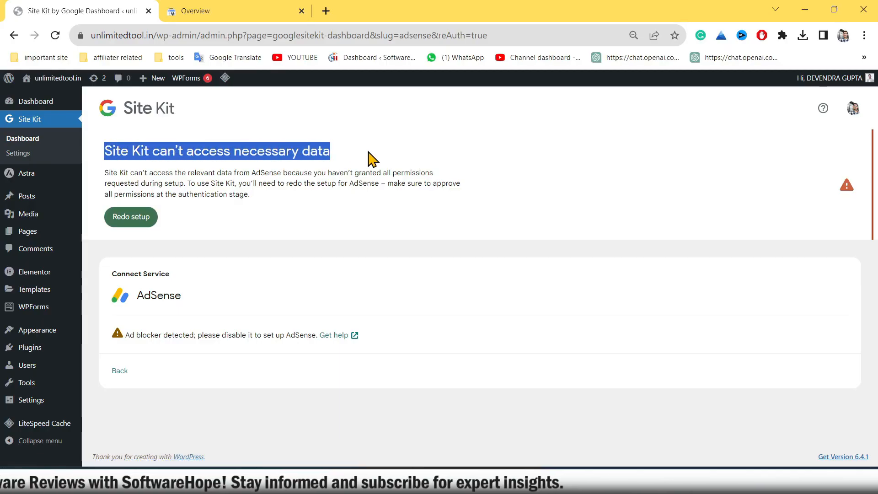
click(380, 221)
click(144, 218)
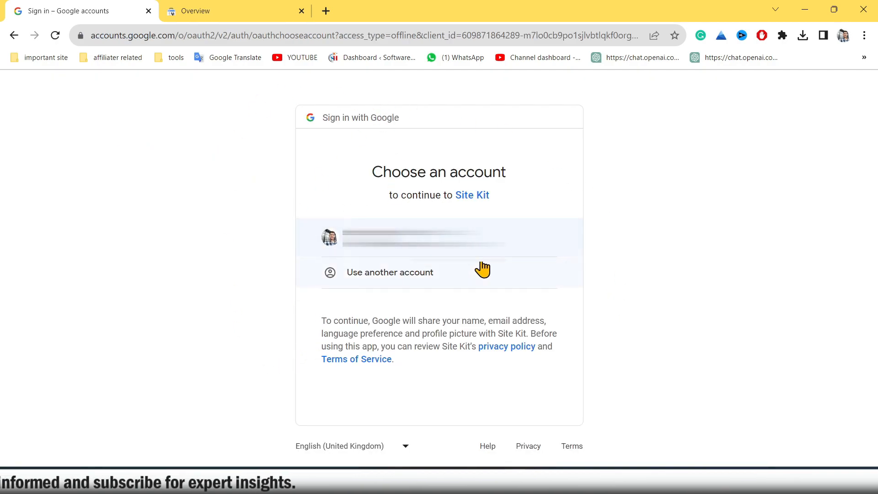
click(14, 37)
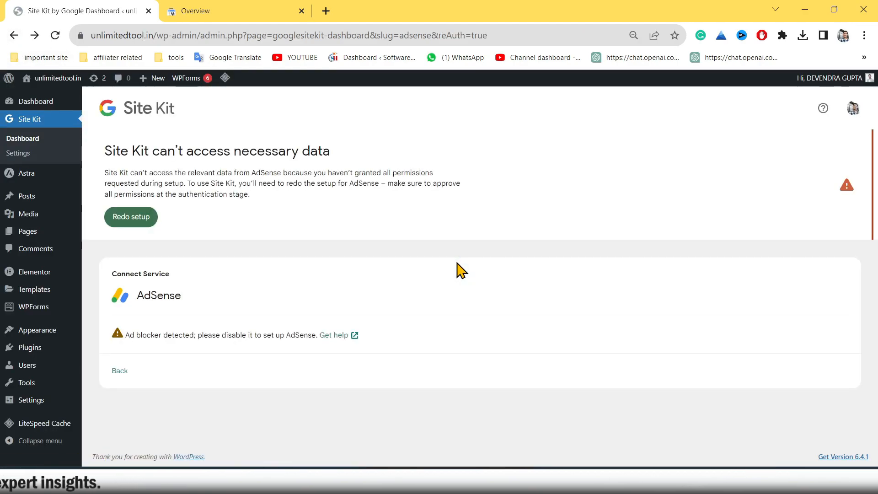